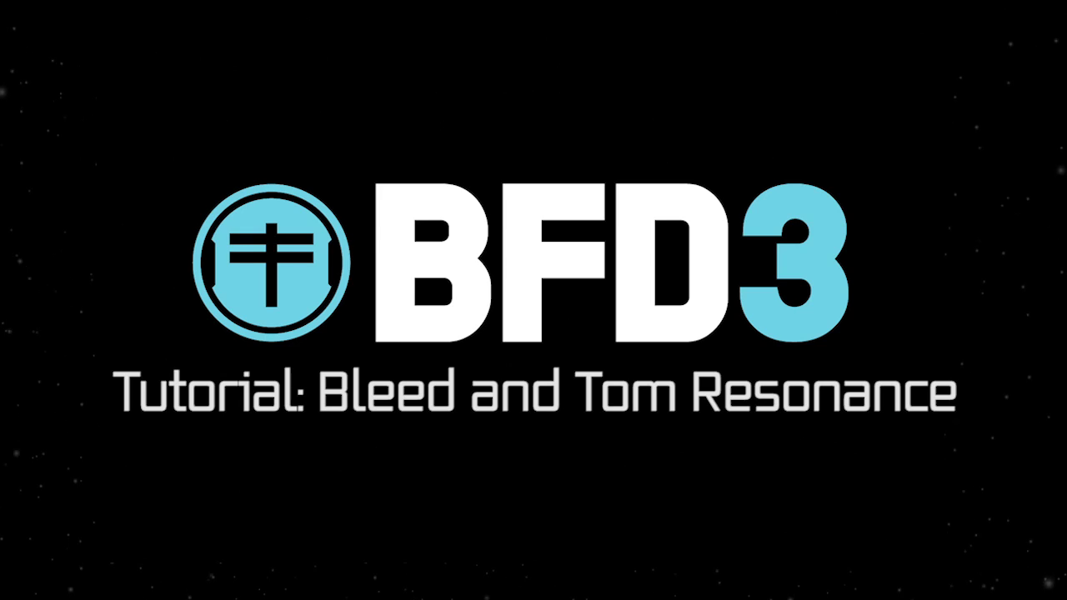
Play back the groove with the BFD3 Rock Indie 150bpm RD OFF preset and stop it
click(761, 98)
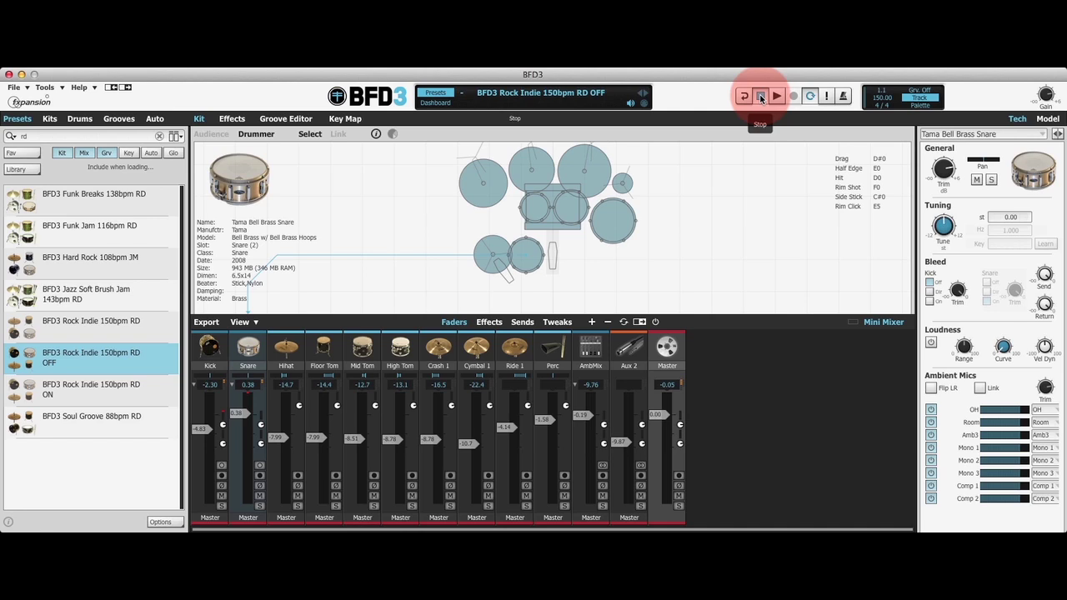
click(776, 97)
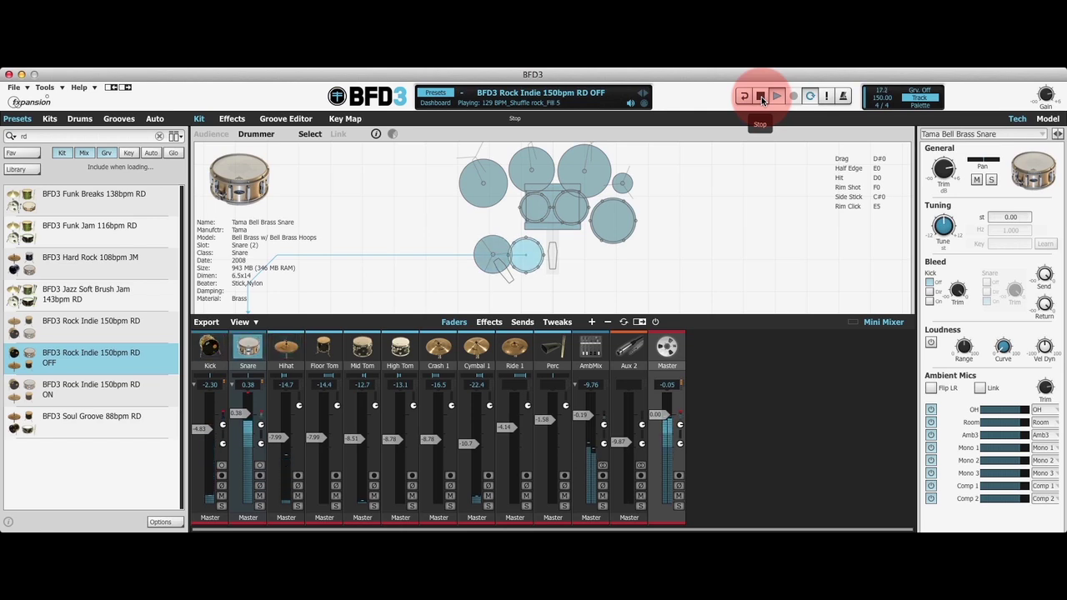
click(761, 97)
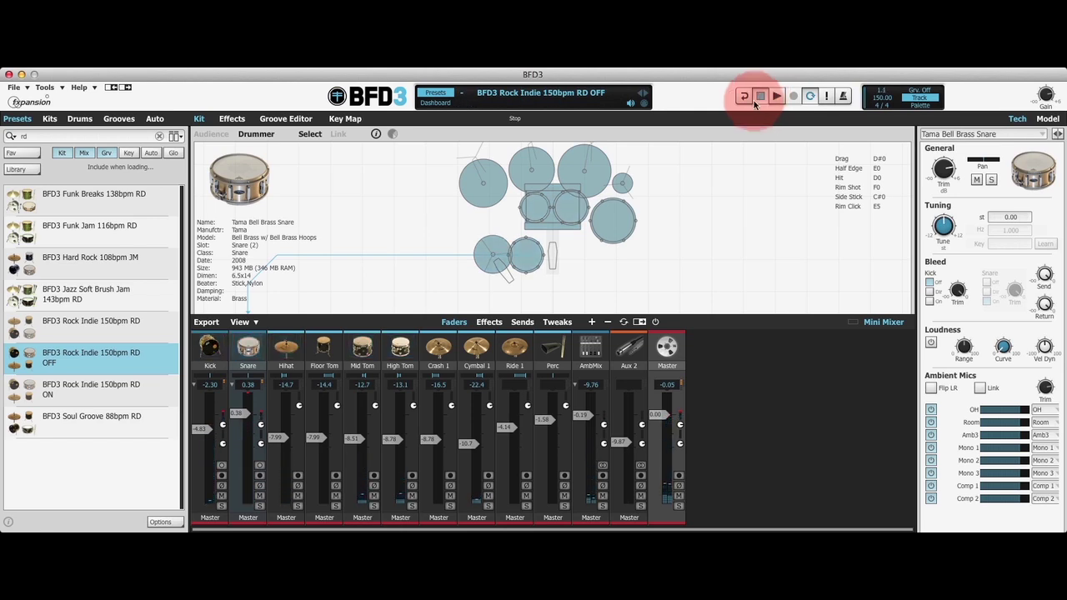
Load the BFD3 Rock Indie 150bpm RD ON preset, play its groove and stop it
click(112, 395)
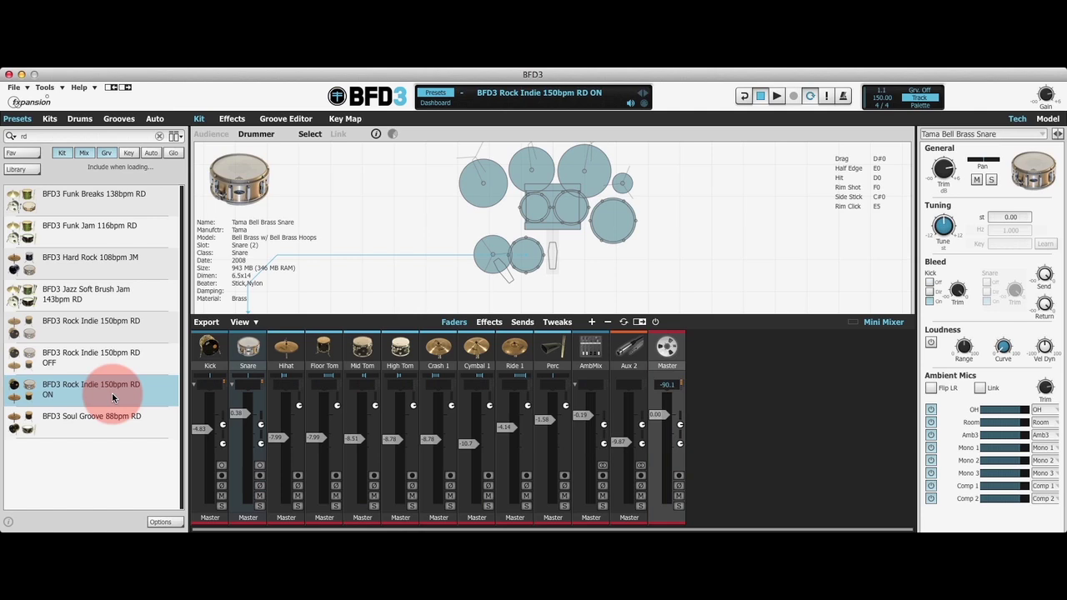
click(777, 97)
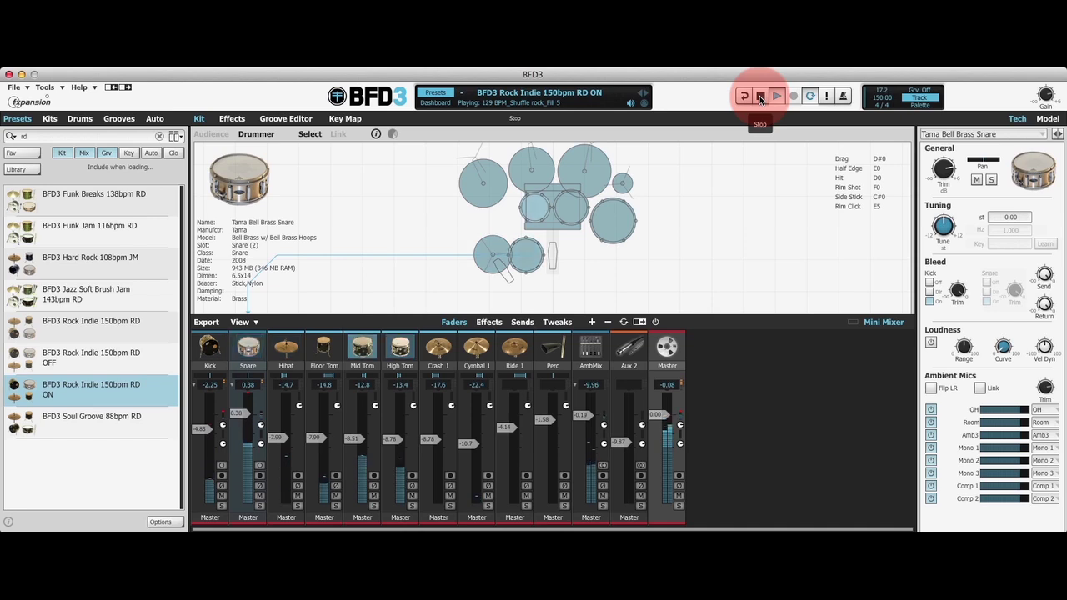
click(760, 98)
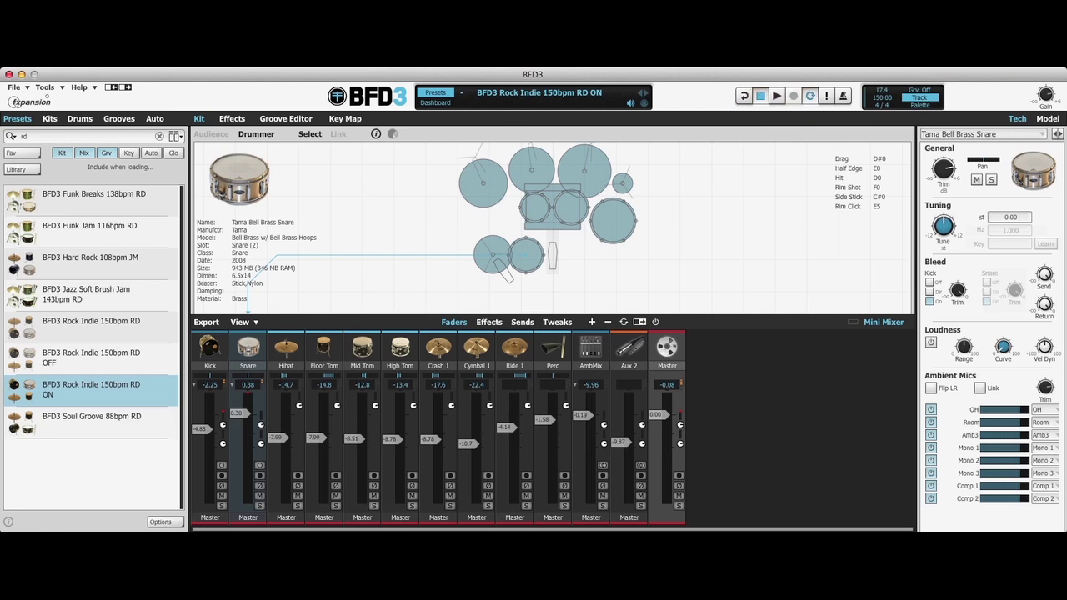
Select the Mid Tom and set its kick and snare bleed destinations to Off
click(1017, 120)
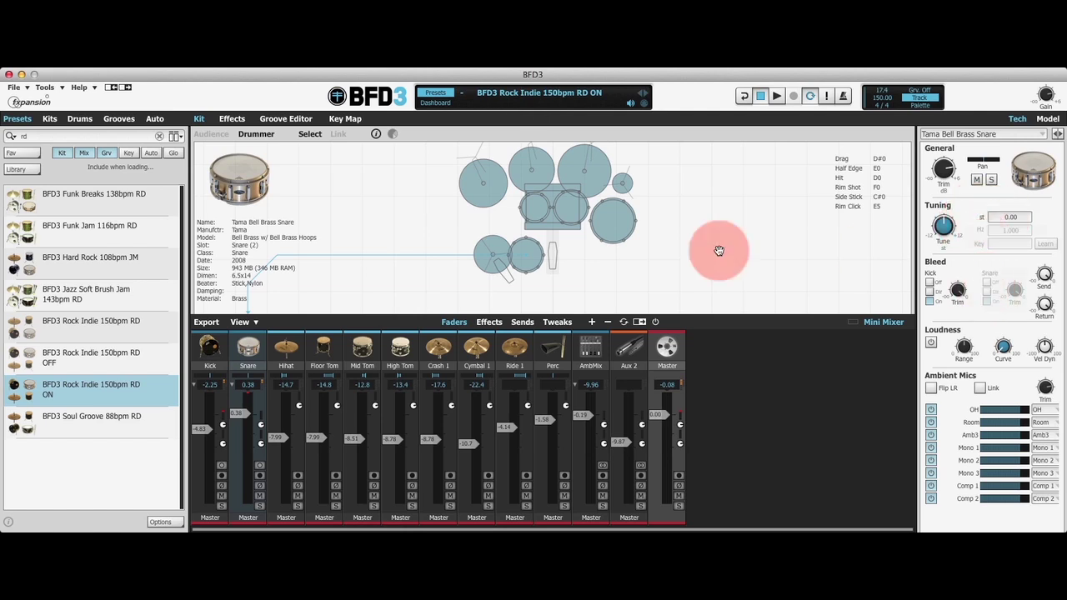
click(362, 352)
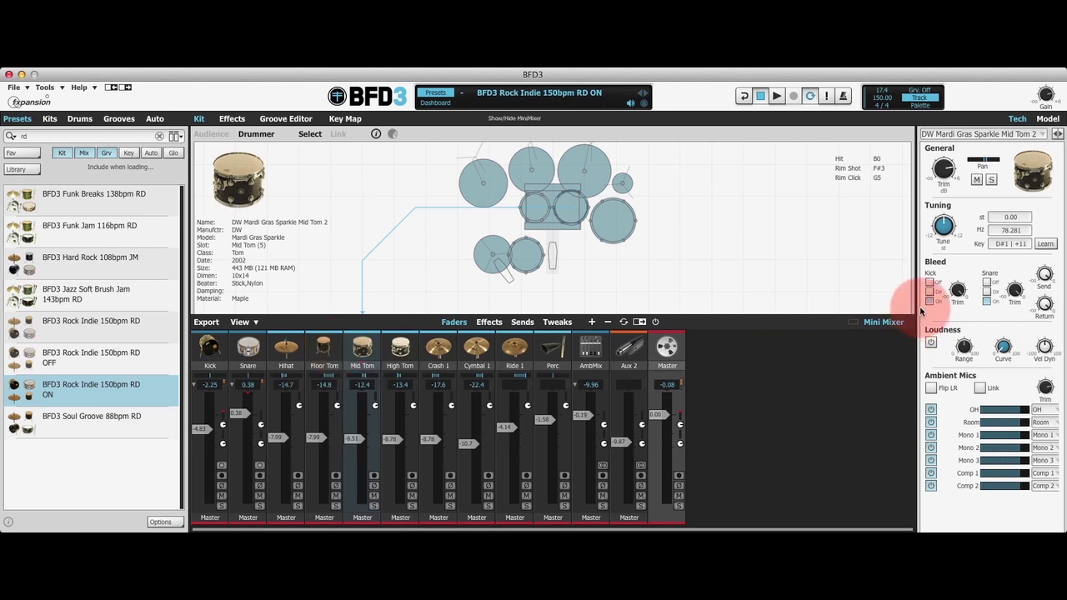
click(929, 283)
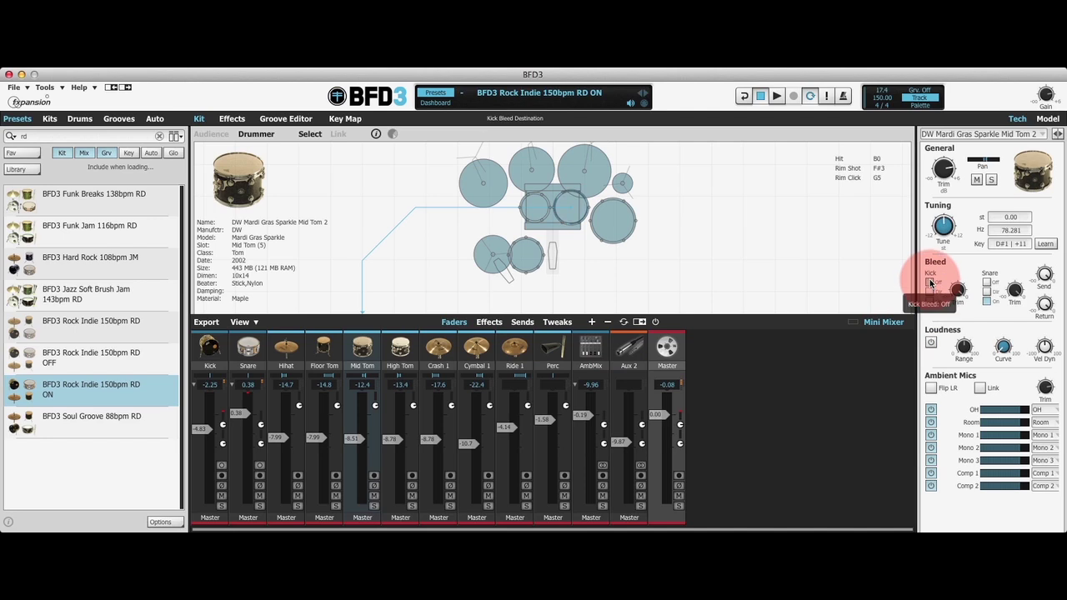
click(986, 283)
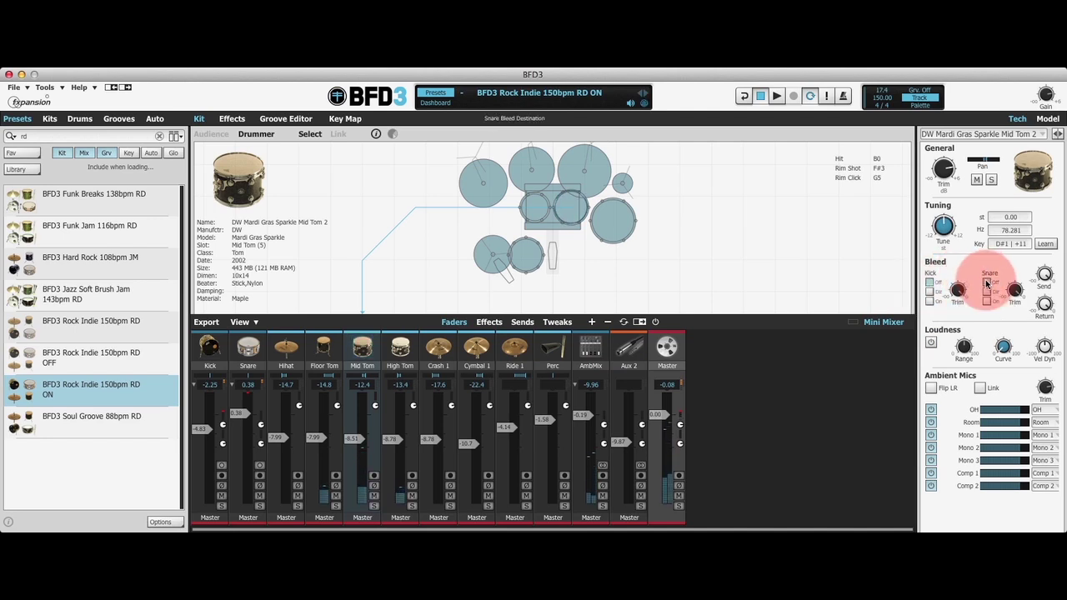
Route the Mid Tom's kick and snare bleed to Dir, and return both destinations to On
click(931, 293)
click(989, 293)
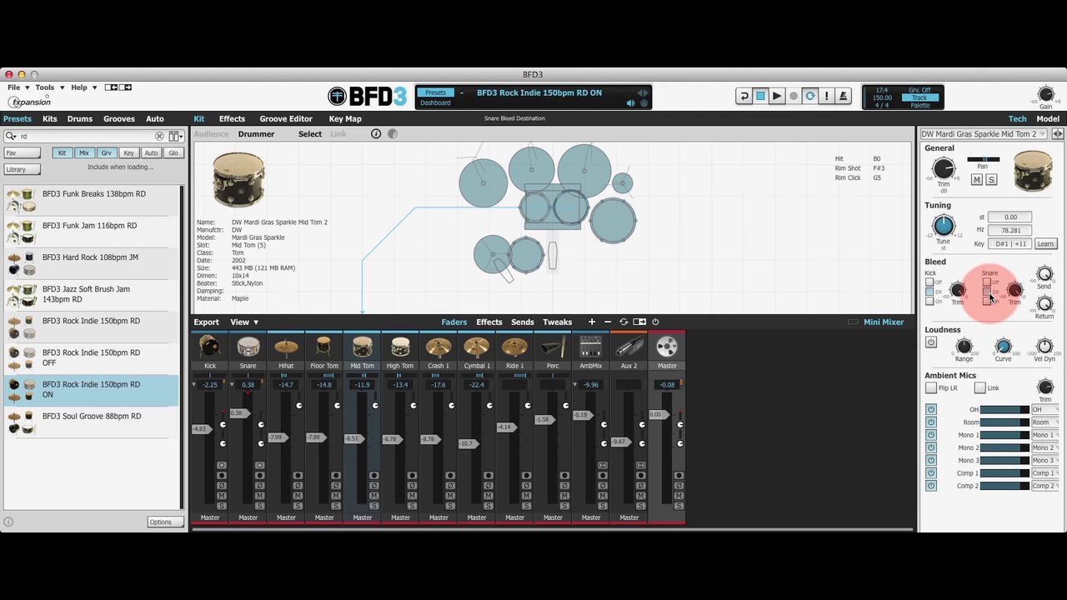
click(989, 298)
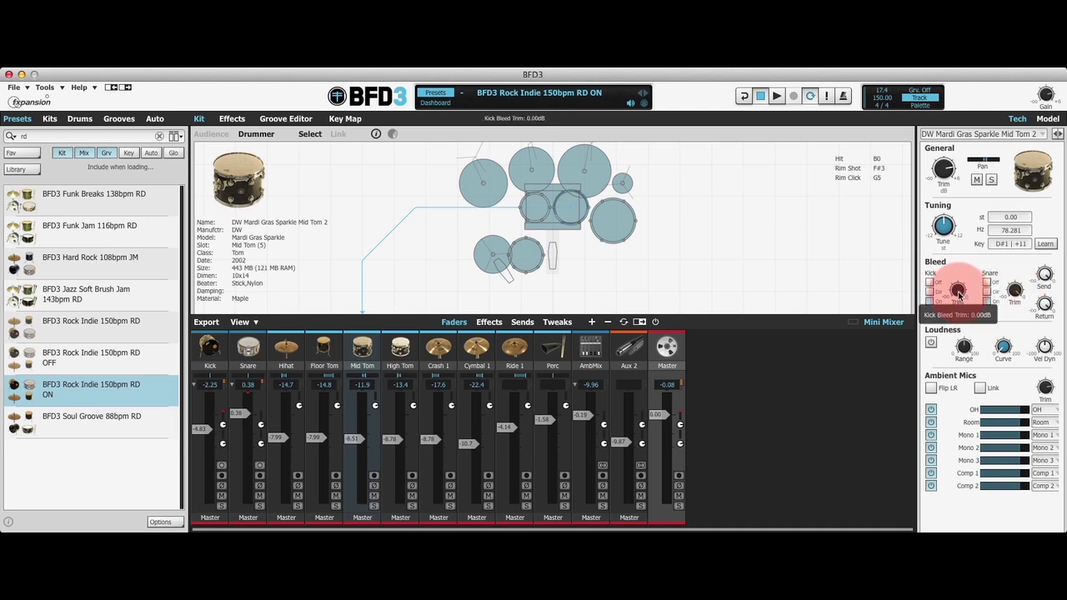
Try turning down the Mid Tom's kick bleed trim, as well as its Bleed Send and Bleed Return to -∞ dB
drag(958, 293, 955, 437)
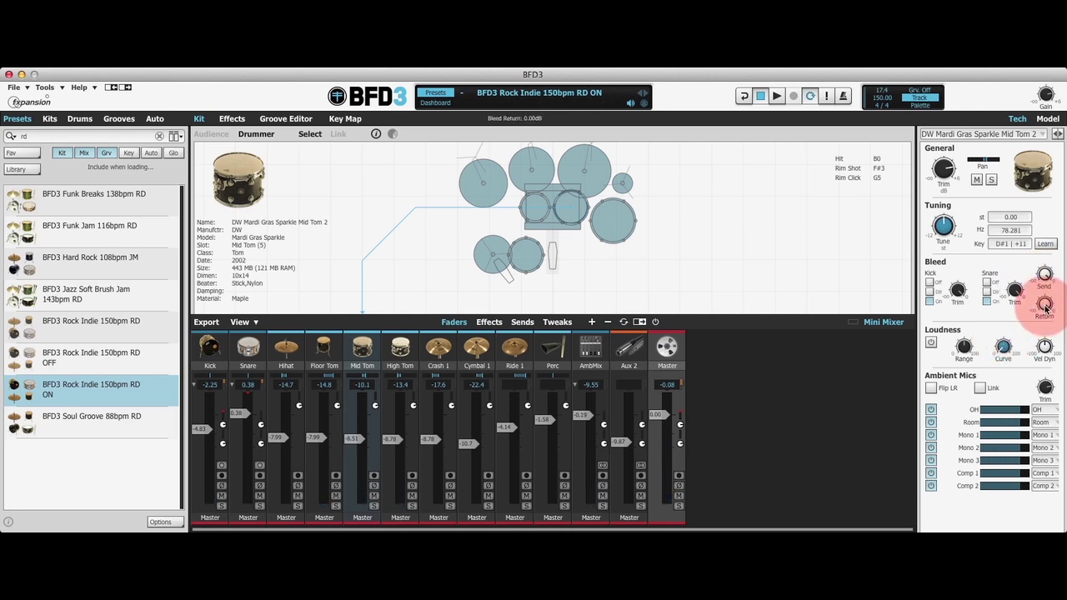
mouse_move(1048, 280)
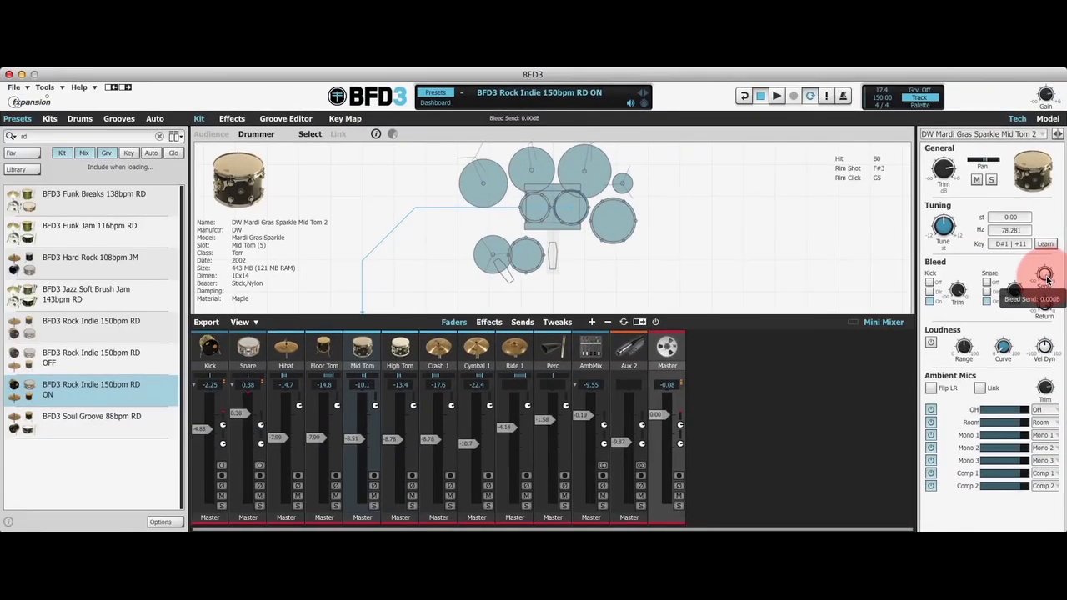
drag(1047, 279, 1057, 422)
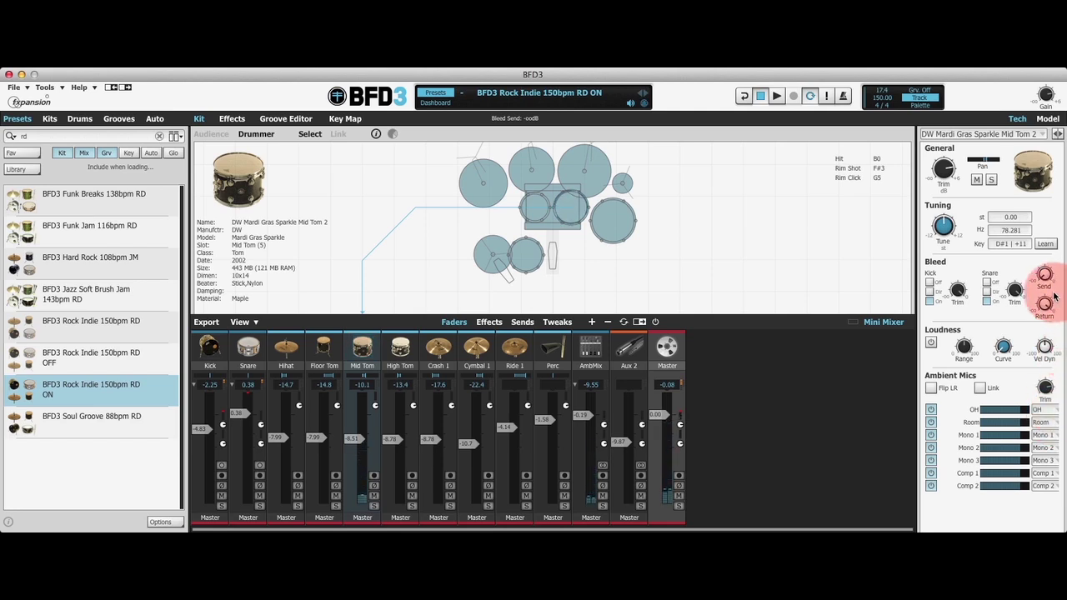
mouse_move(1044, 275)
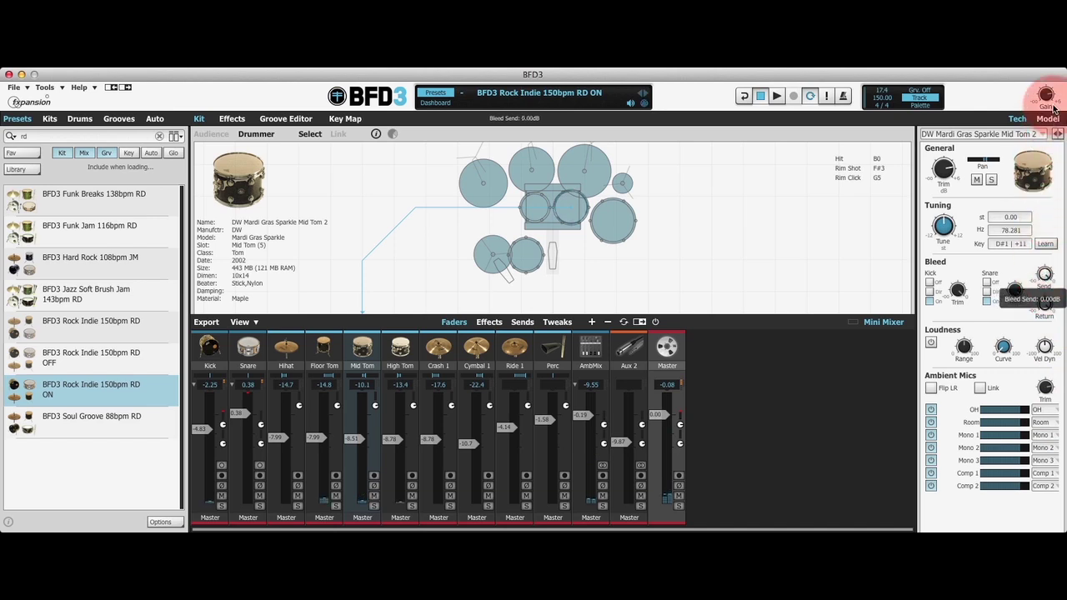
mouse_move(1044, 308)
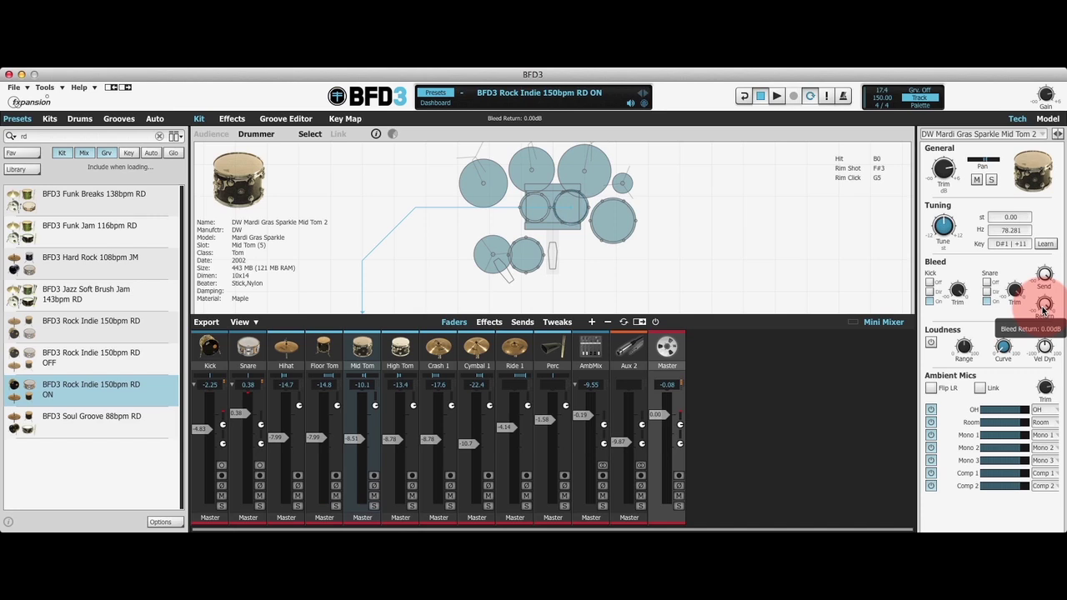
drag(1043, 308, 1053, 441)
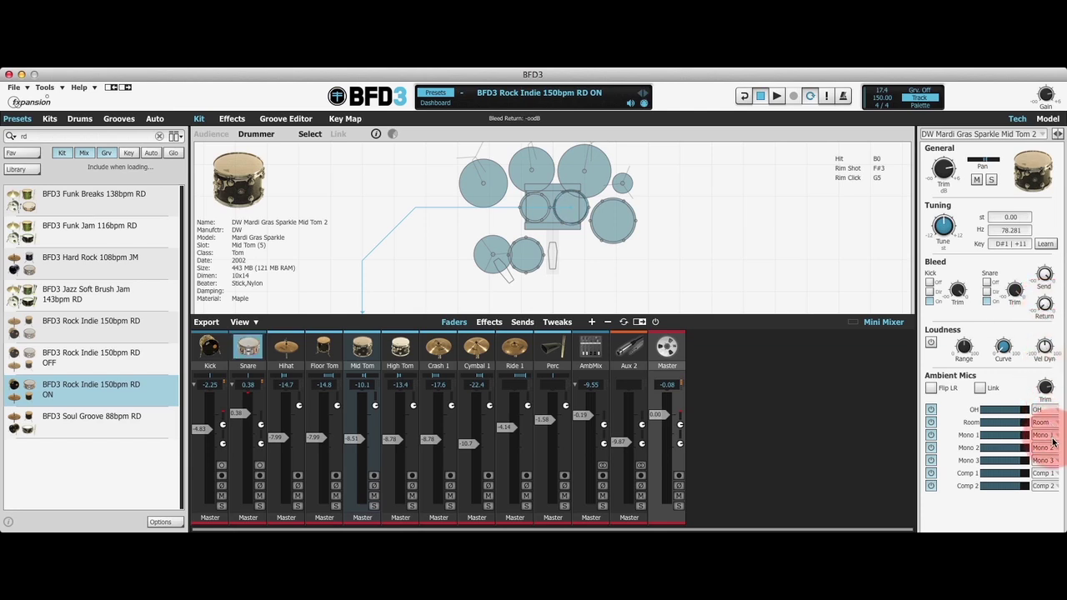
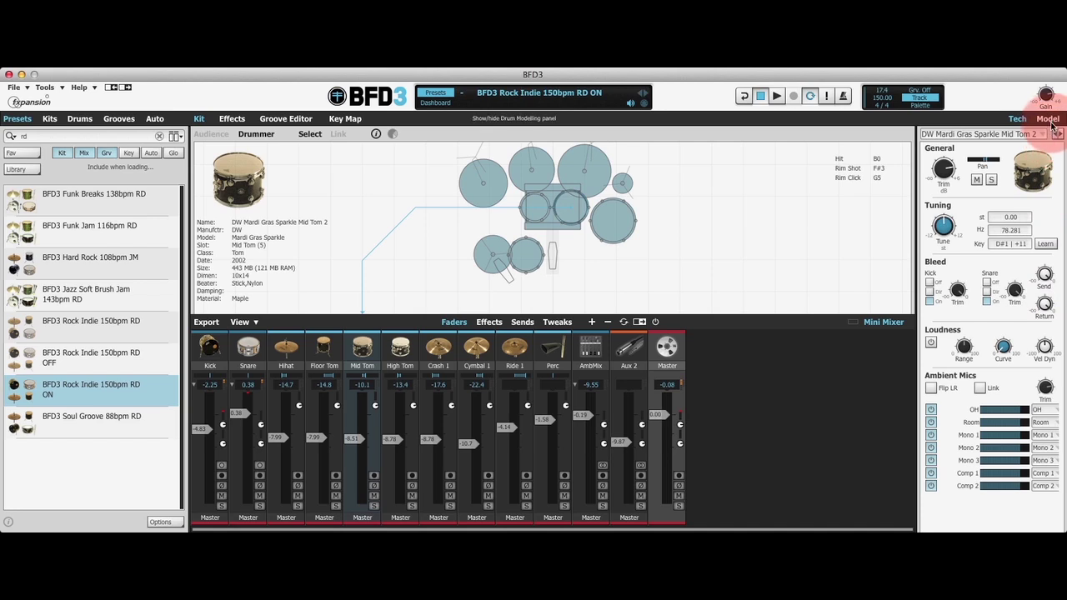
Check the Mid Tom's drum modelling settings and return to its Tech settings
click(1048, 119)
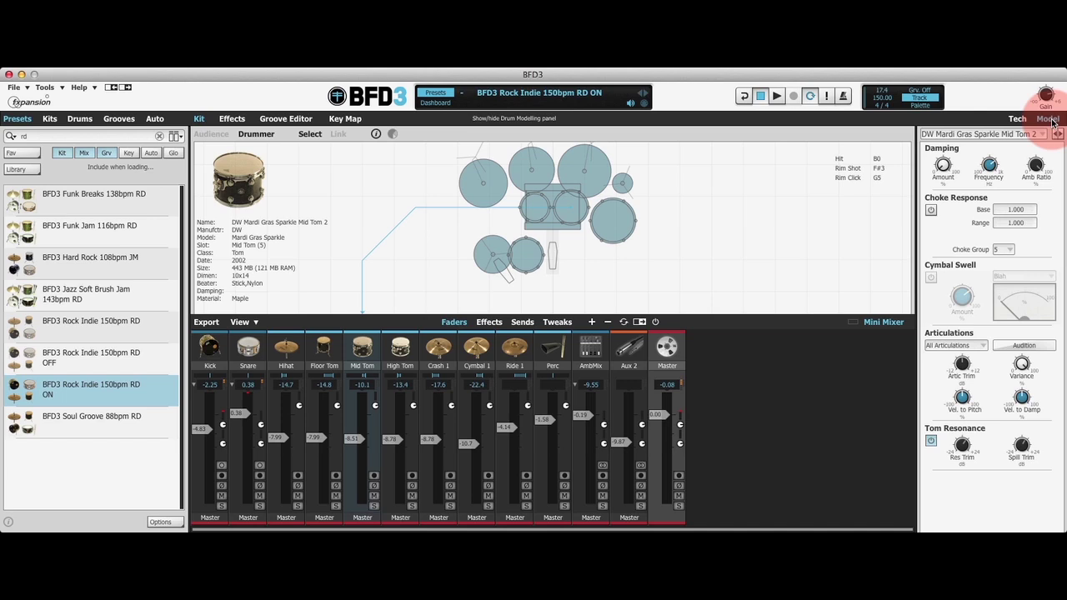
click(1019, 120)
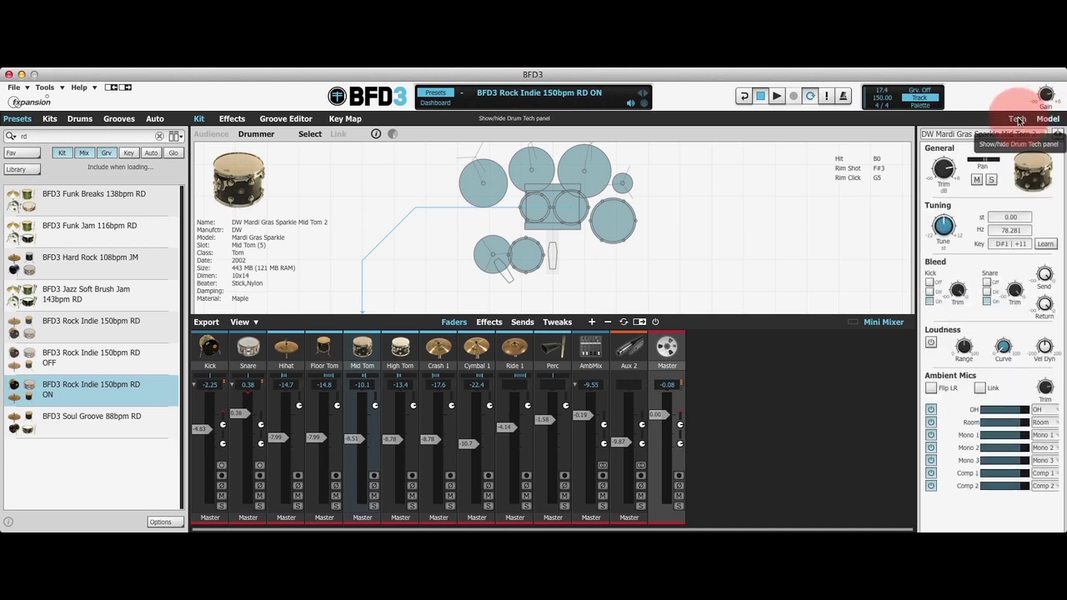
click(1023, 119)
click(1022, 120)
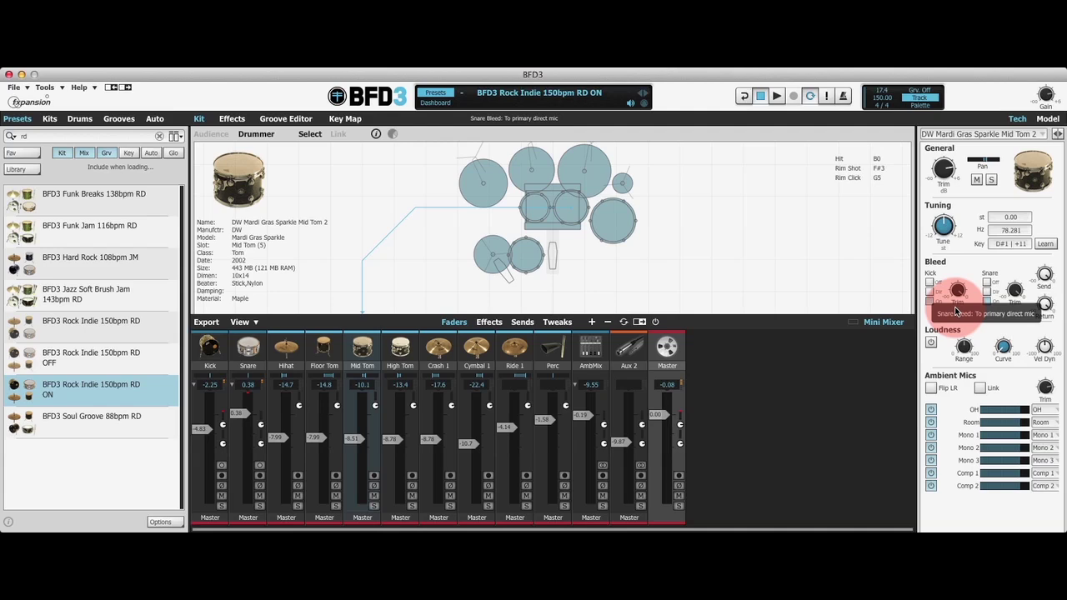
Show the modelling settings of the Snare and the Kick, and switch off Tom Resonance for the Kick
click(1048, 119)
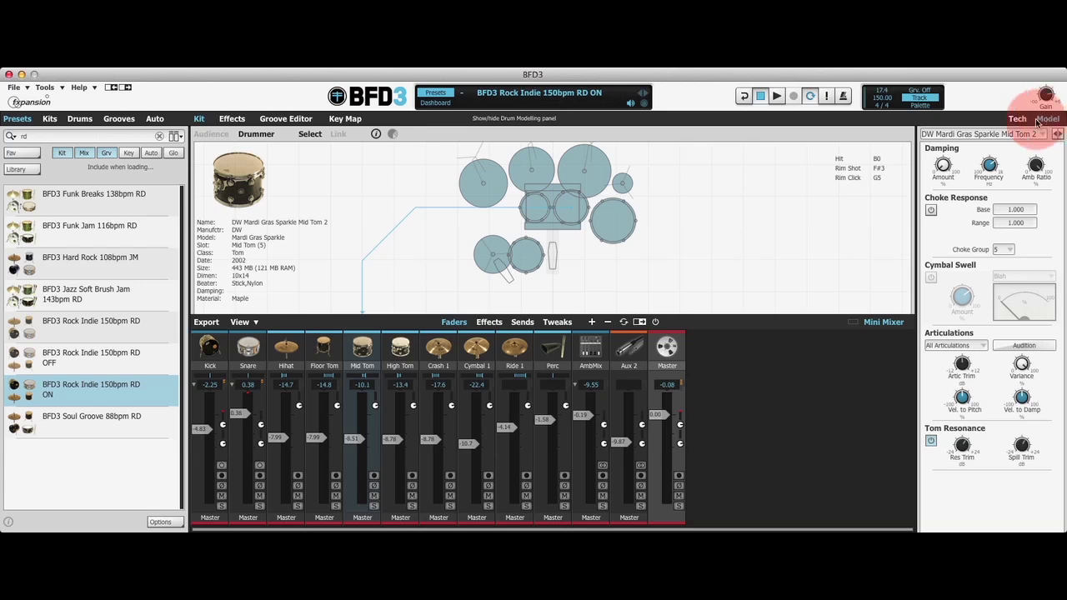
click(248, 357)
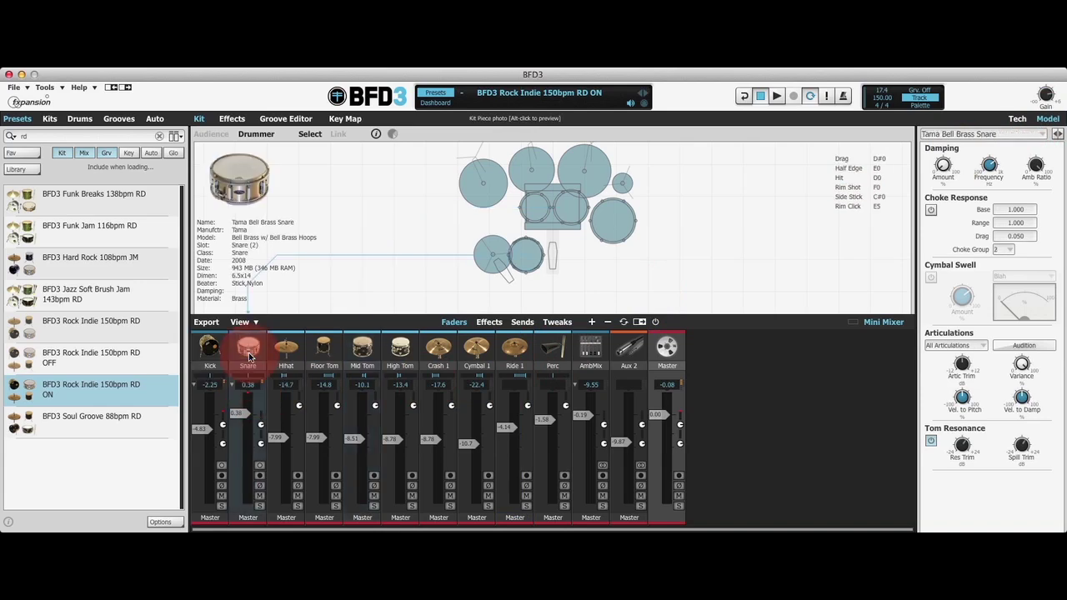
click(208, 352)
click(485, 397)
click(931, 441)
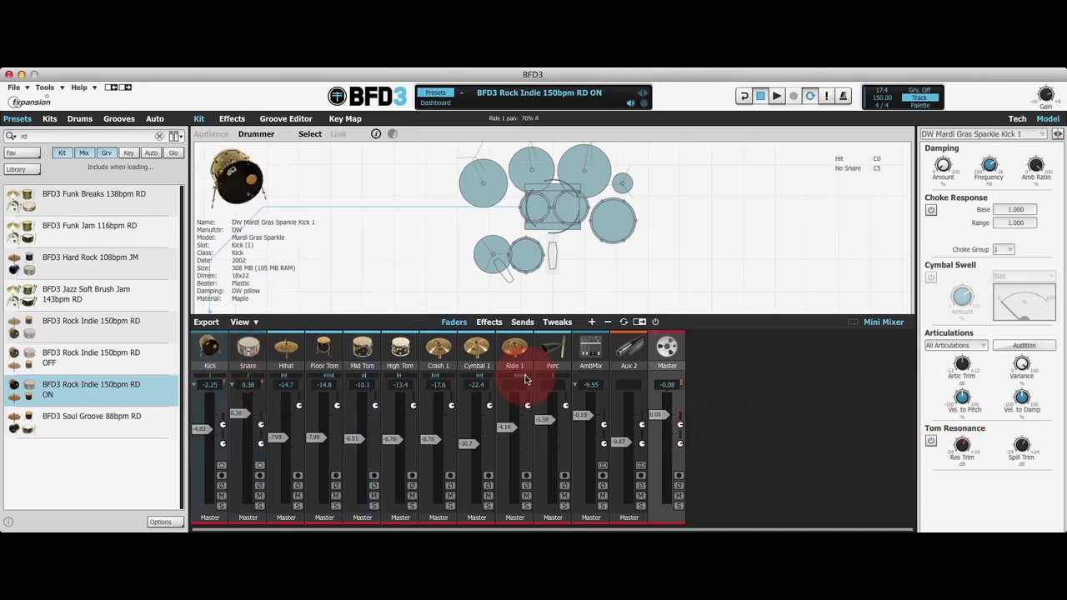
Reselect the Kick after the Snare and toggle its Tom Resonance, leaving it switched on
click(246, 354)
click(221, 352)
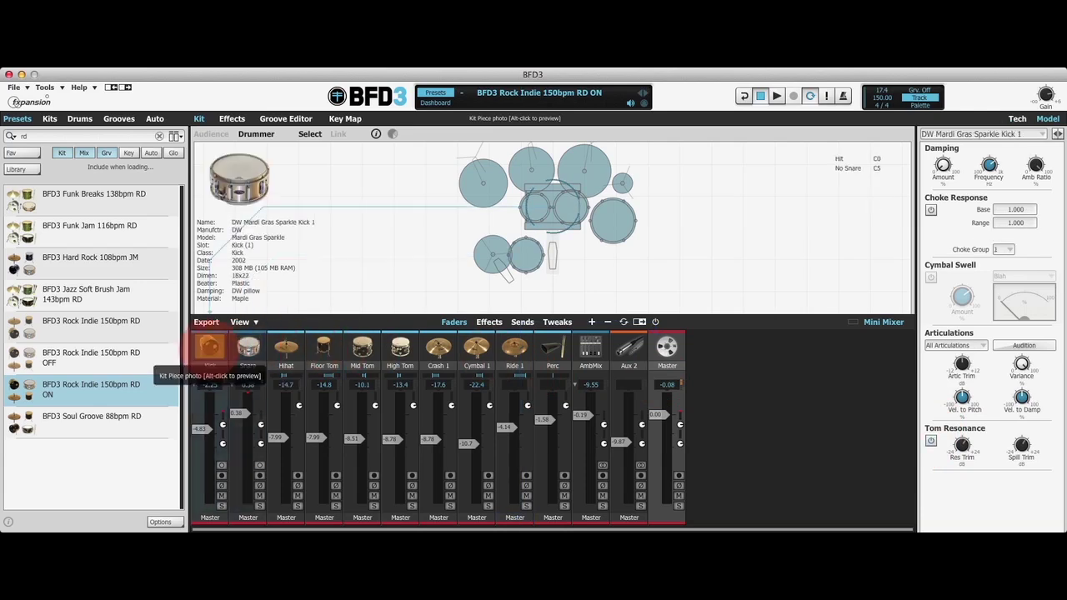
click(931, 441)
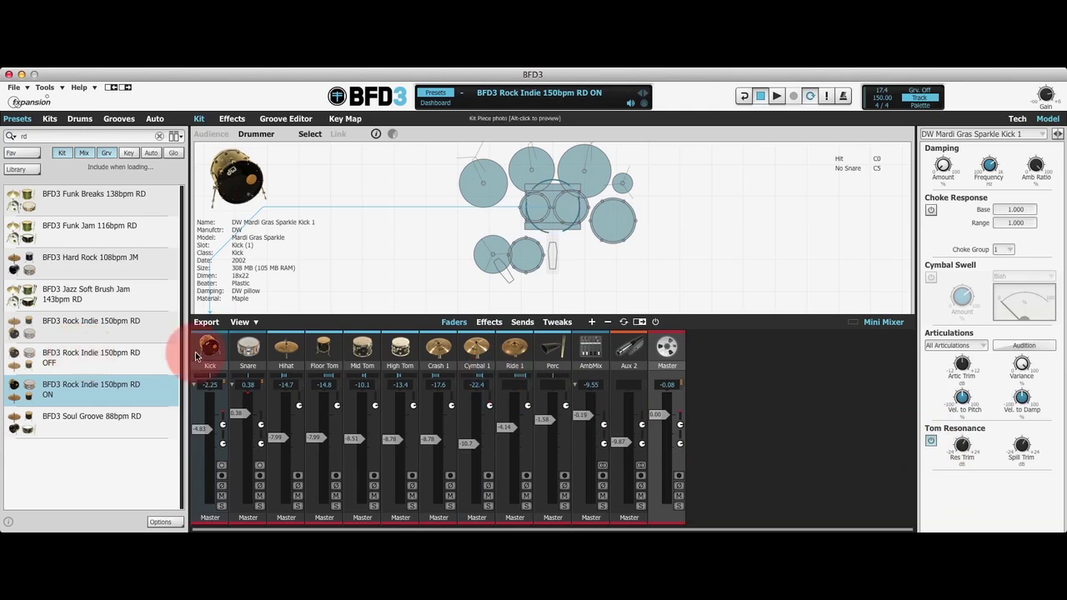
click(931, 440)
click(931, 441)
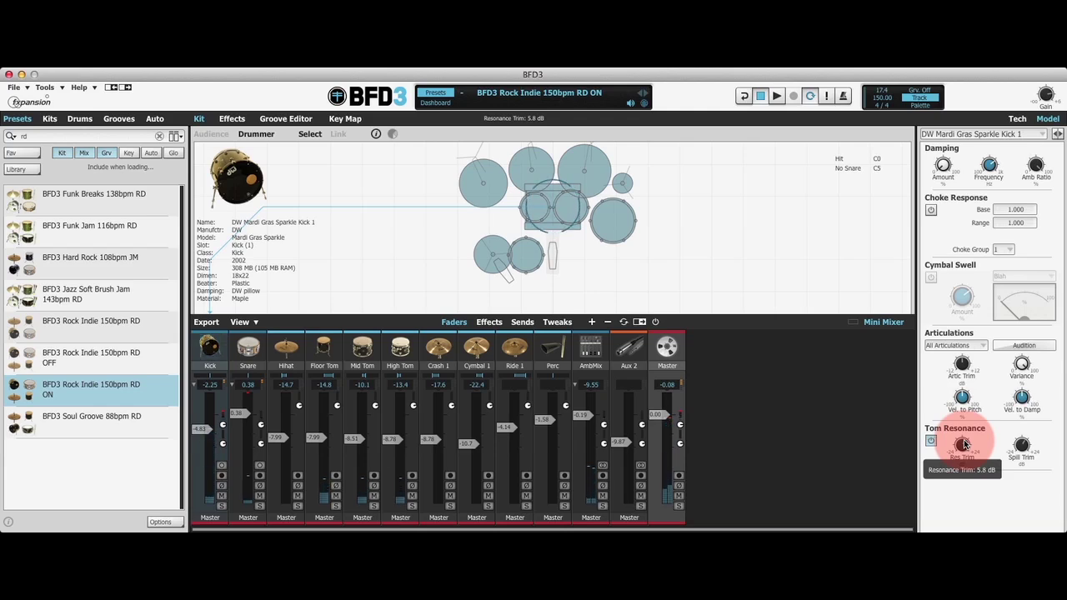
Try the Kick's Resonance Trim at 24.0 dB and turn it back down
drag(962, 445, 968, 399)
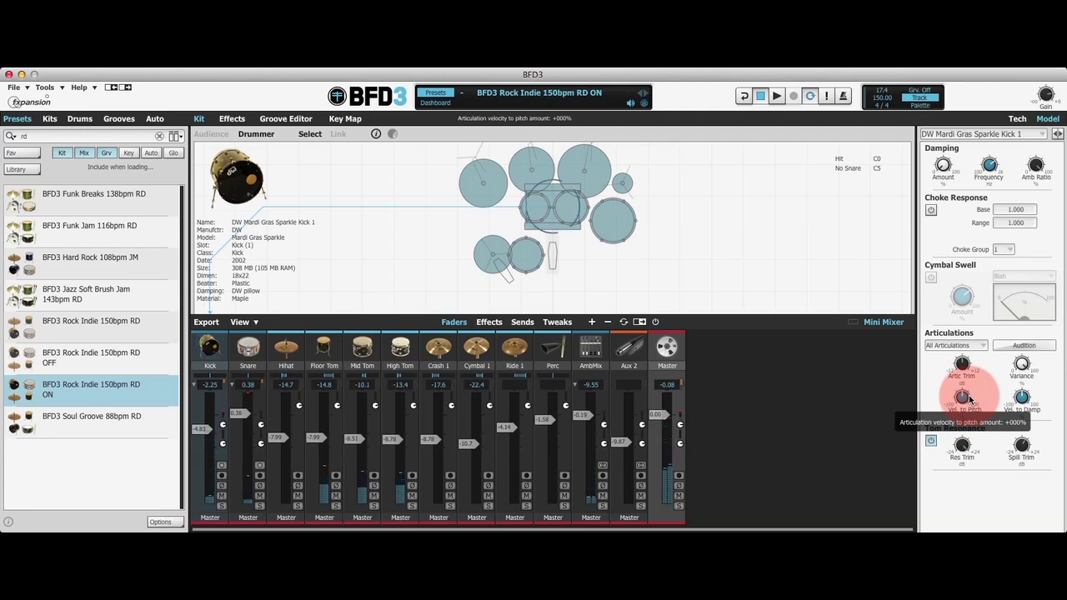
click(967, 455)
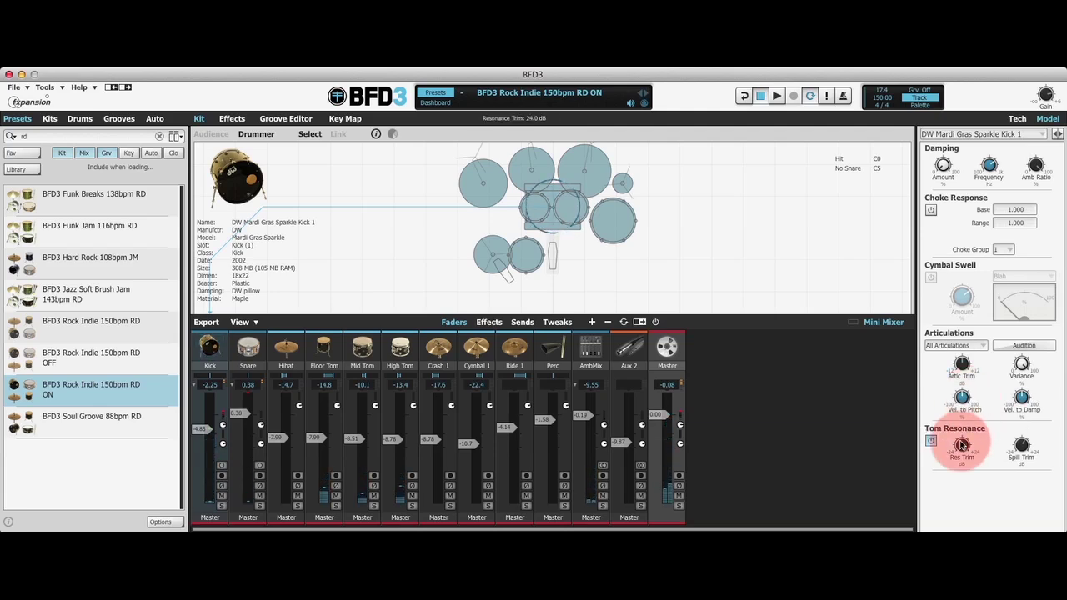
drag(969, 460, 973, 488)
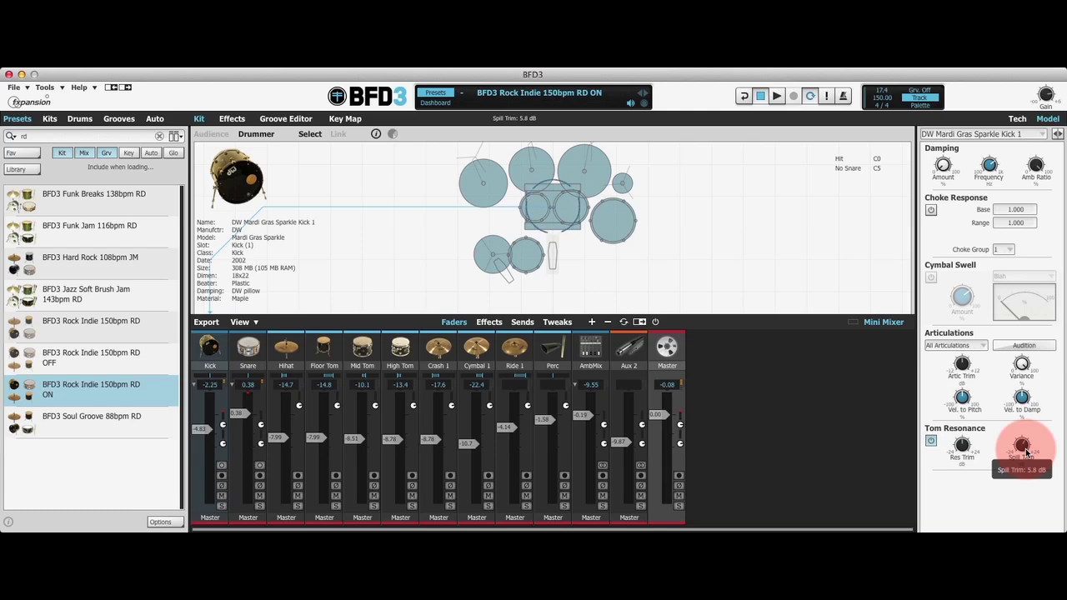
Try a raised Spill Trim on the Kick, followed by Resonance Trim and Spill Trim at -24.0 dB
drag(1027, 453, 1024, 352)
drag(961, 445, 979, 465)
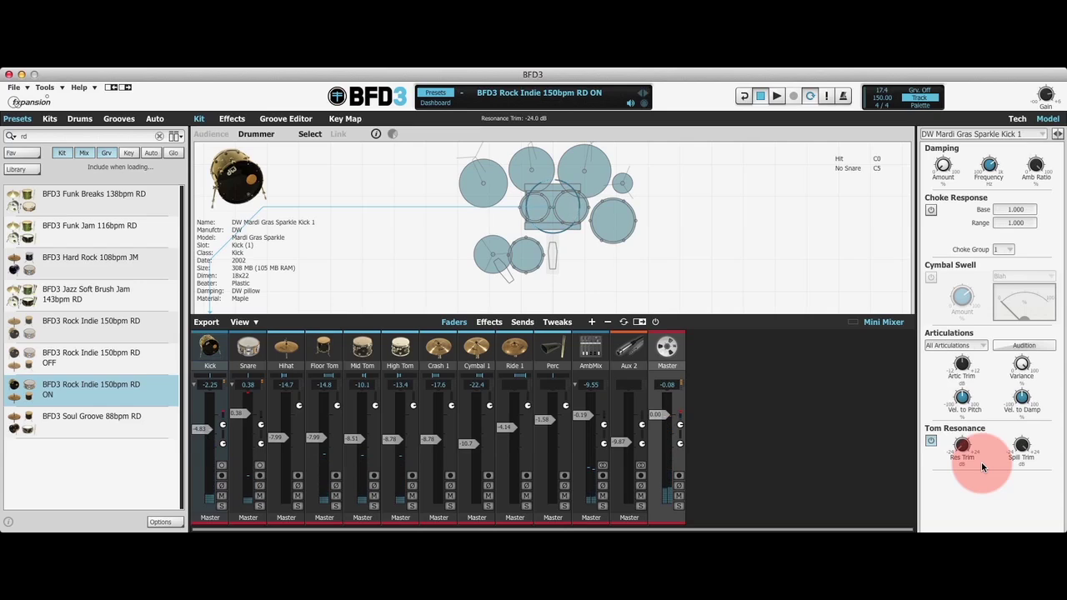
drag(1021, 448, 1025, 467)
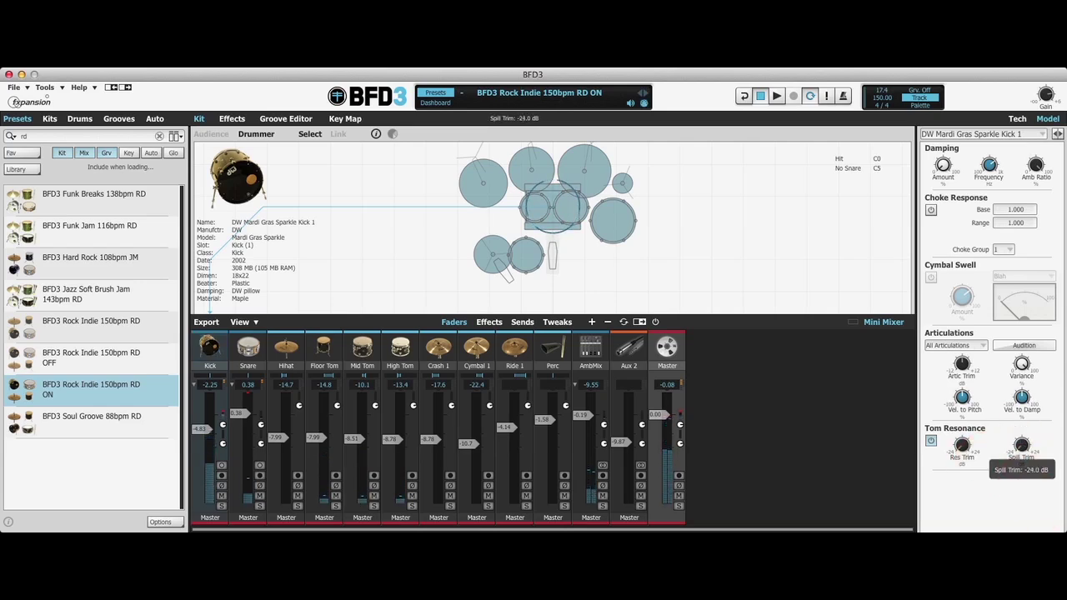
mouse_move(1025, 467)
mouse_down()
mouse_move(1047, 512)
mouse_move(1021, 449)
mouse_up()
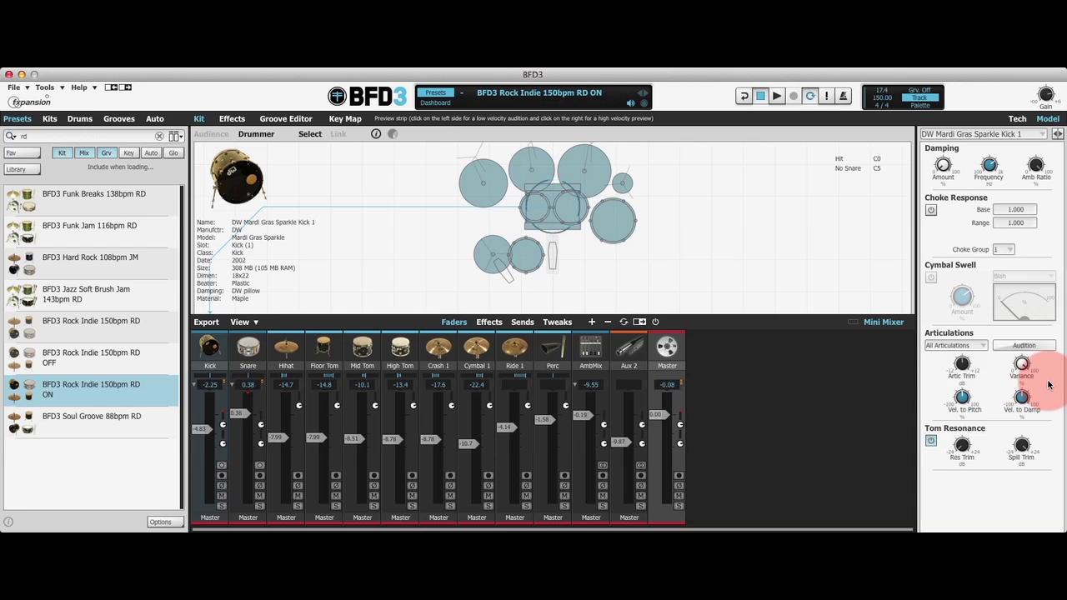
Play back the groove of the loaded BFD3 Rock Indie 150bpm RD ON preset
click(778, 97)
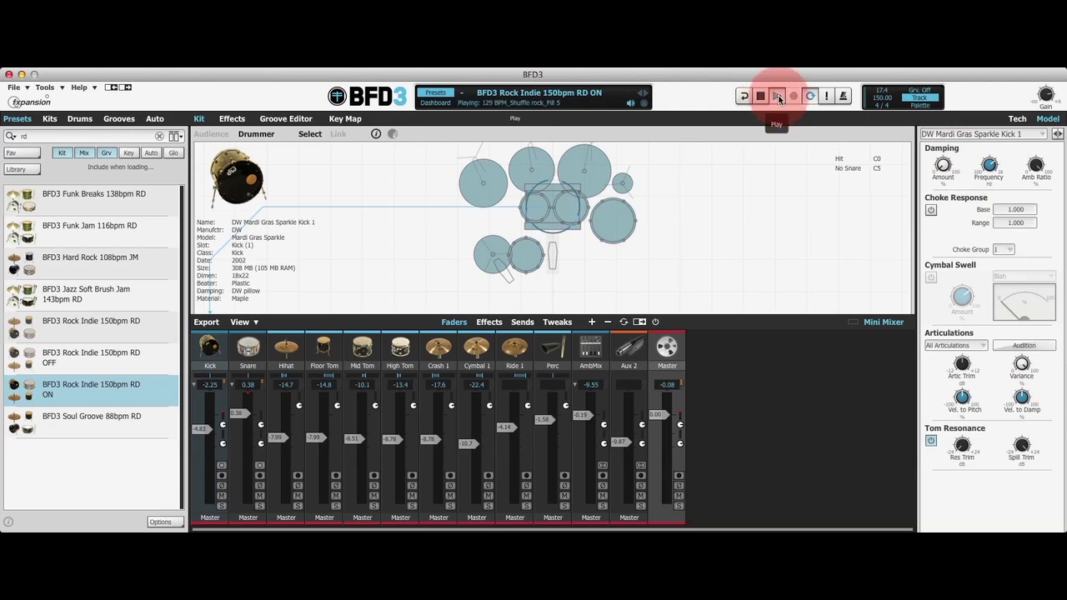